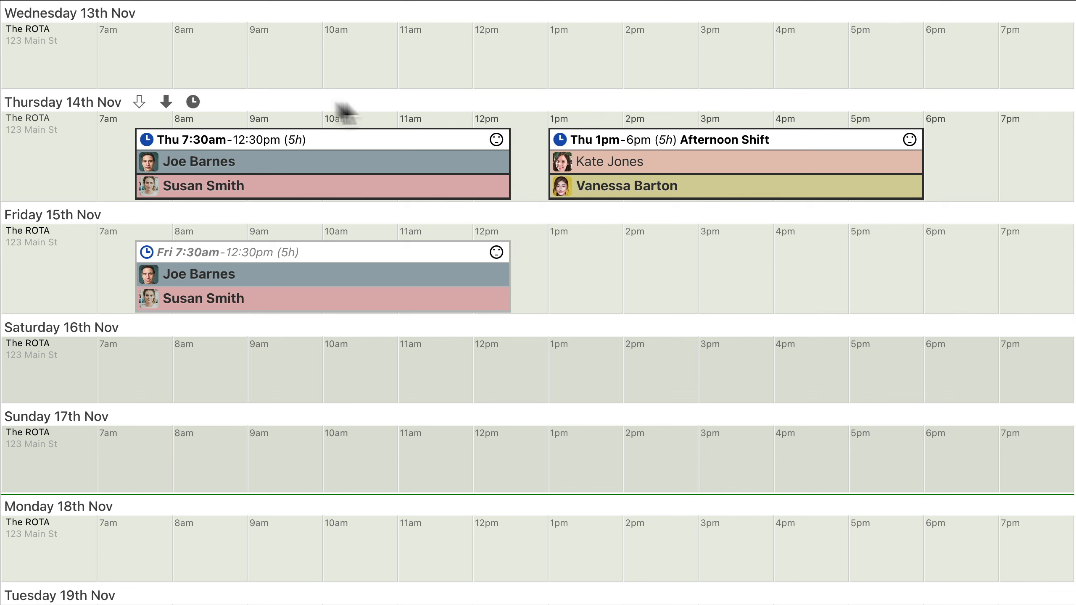
- Fully clone all Thursday 14th November shifts with their assignments to Saturday 16th November
click(168, 103)
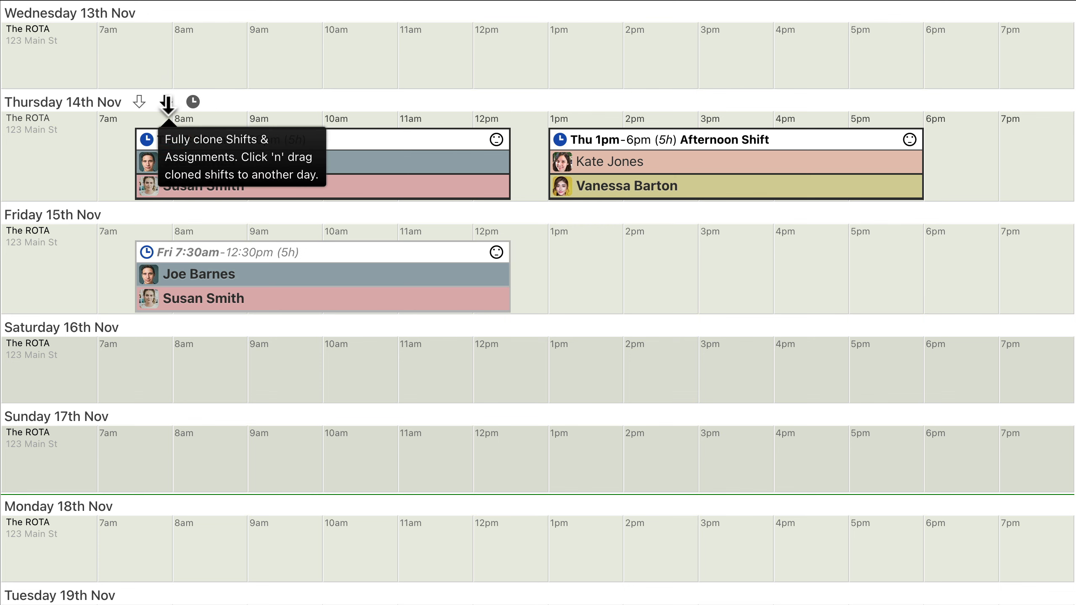
drag(168, 104, 167, 315)
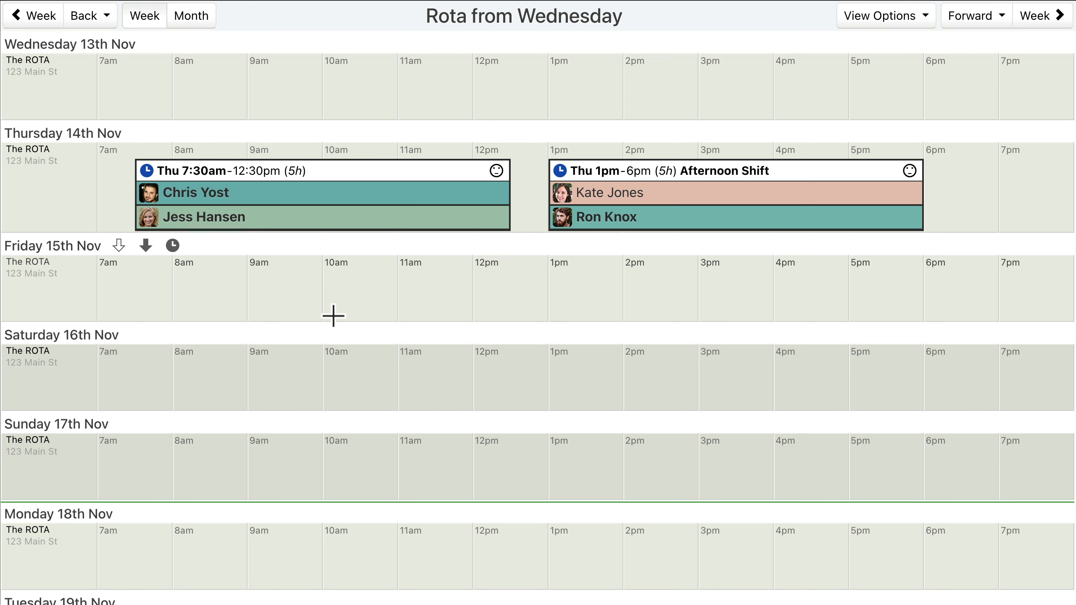
- Fully clone the Thursday 14th November 1pm–6pm Afternoon Shift, including its assignments, to Saturday 16th November
click(324, 171)
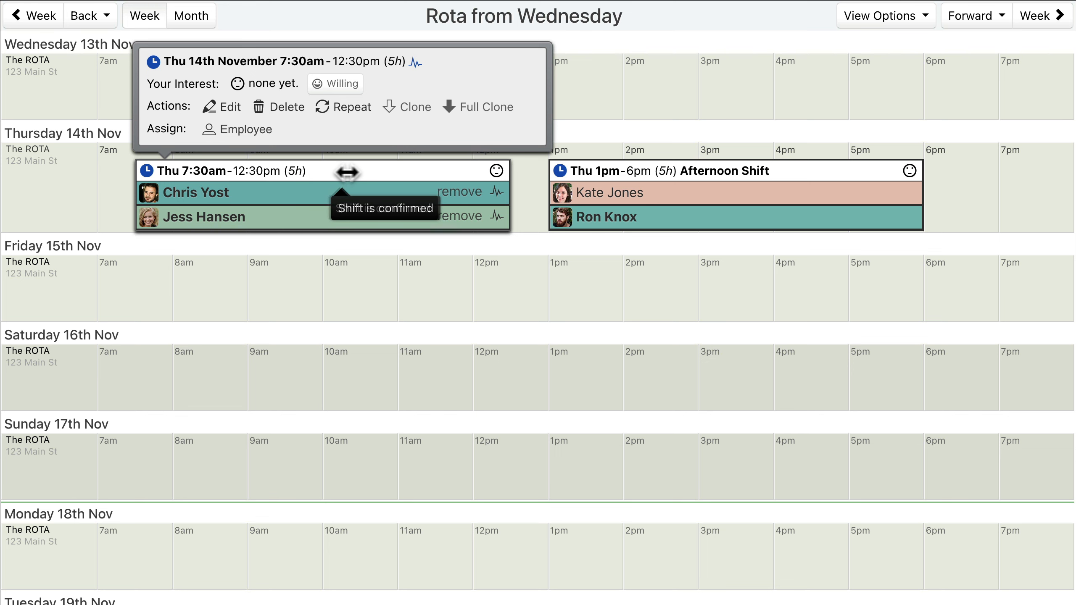
mouse_move(670, 172)
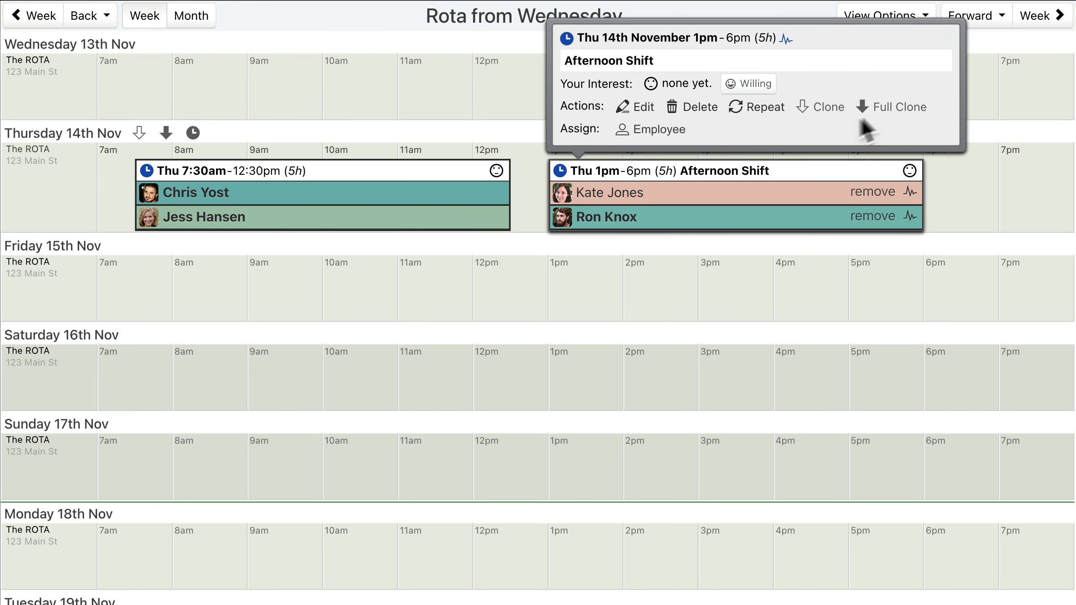
click(891, 110)
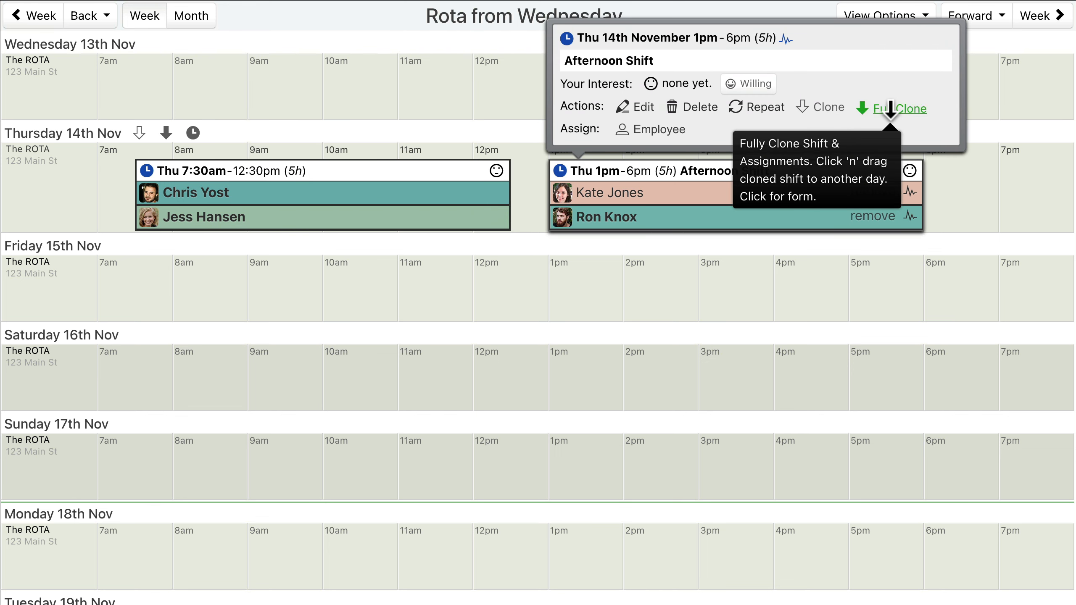
drag(891, 109, 888, 297)
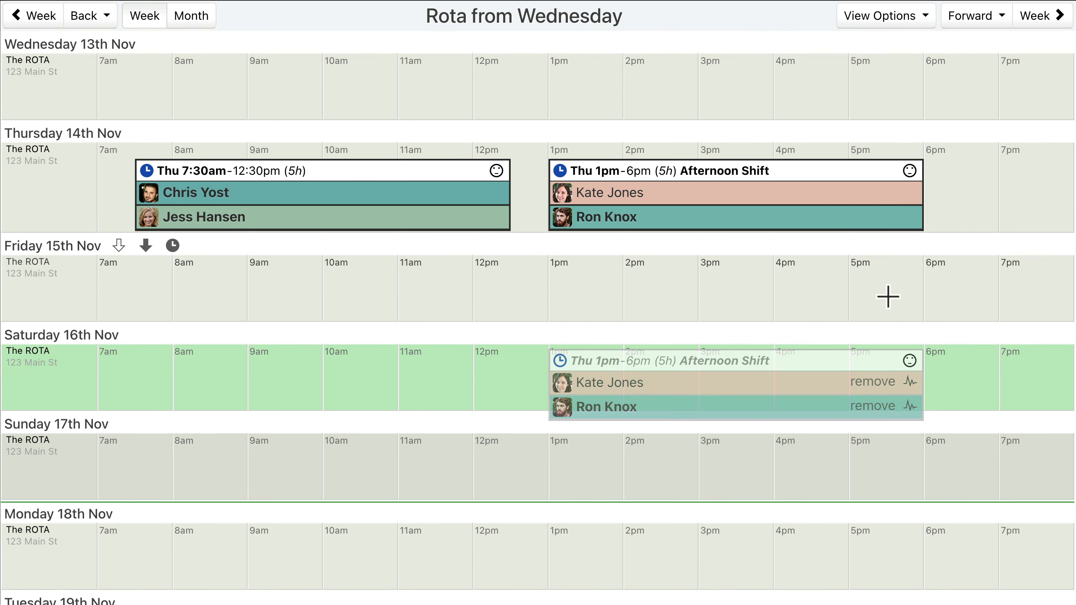
drag(889, 297, 889, 298)
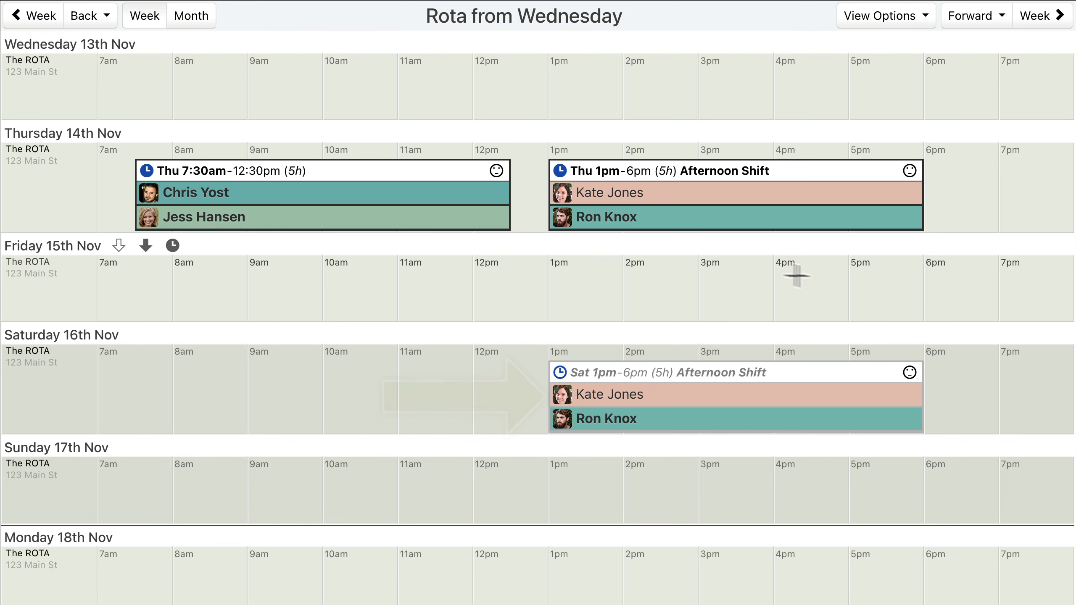
- Clone only the shift times of the Thursday 7:30am–12:30pm shift to Friday 15th November
mouse_move(439, 208)
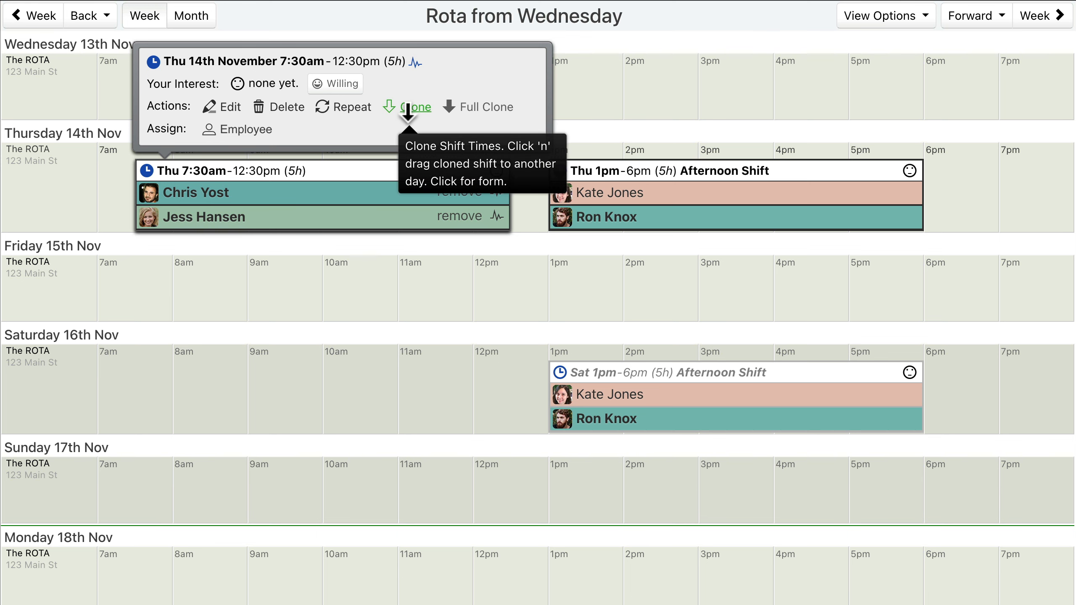
drag(408, 111, 408, 209)
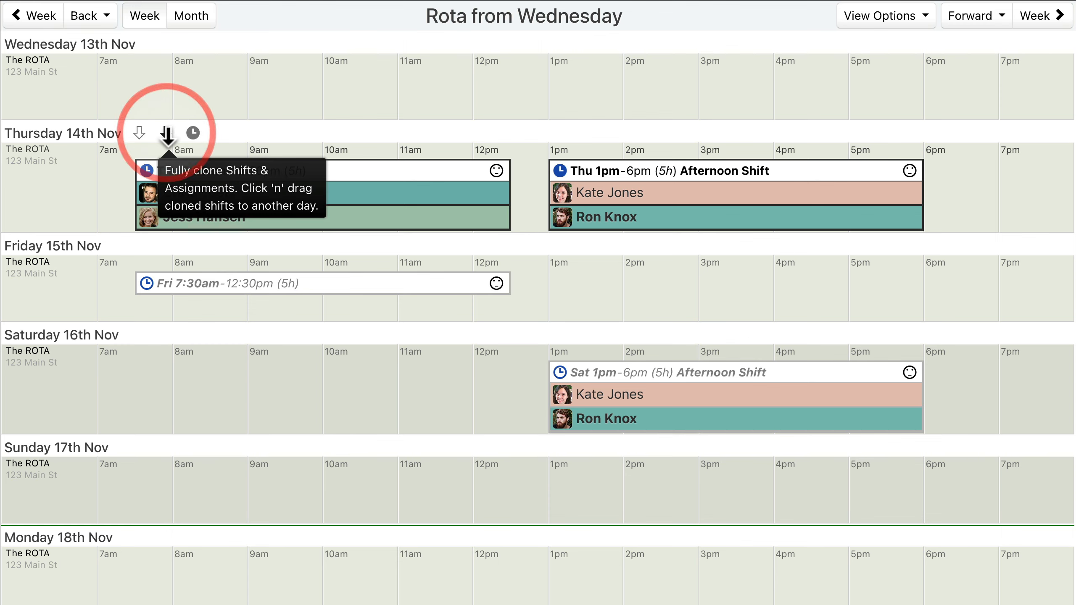
- Fully clone Thursday 14th November's shifts and assignments to Sunday 17th, and Sunday's to Monday 18th November
drag(167, 136, 168, 437)
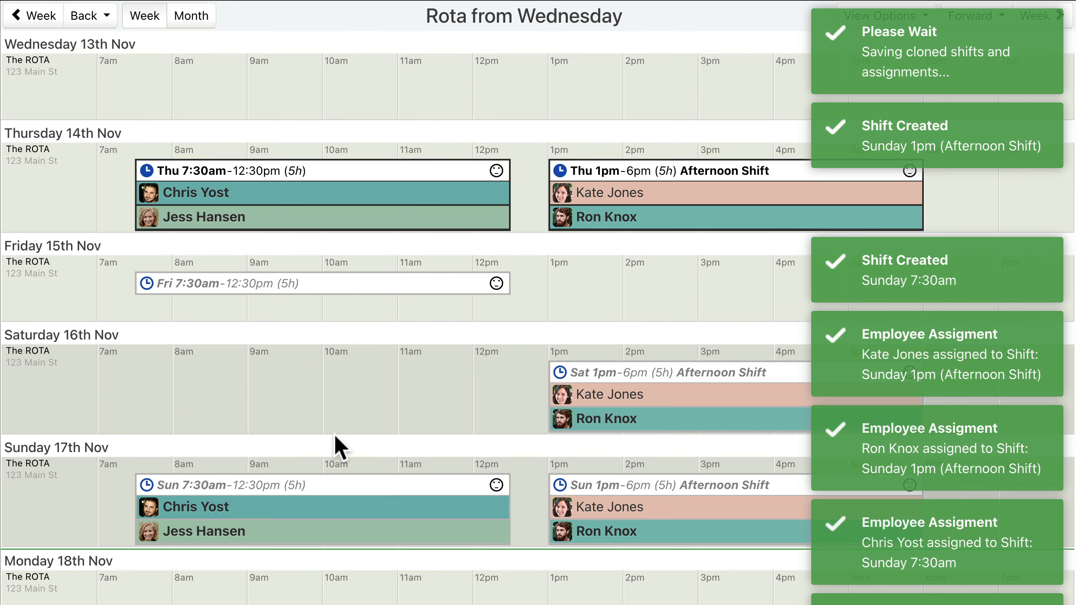
scroll(336, 445, down, 5)
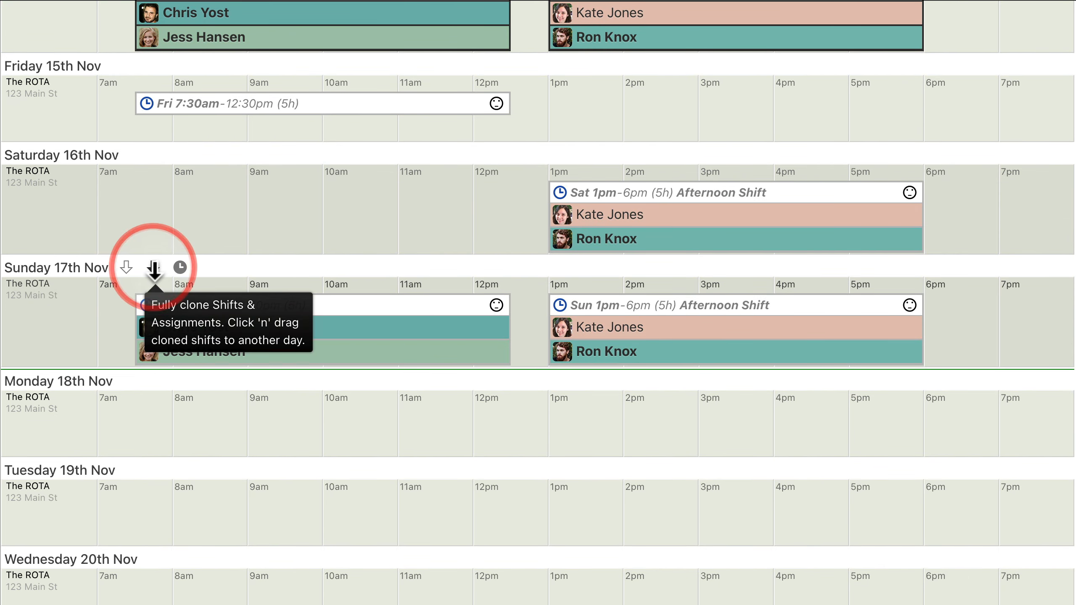
drag(153, 267, 153, 367)
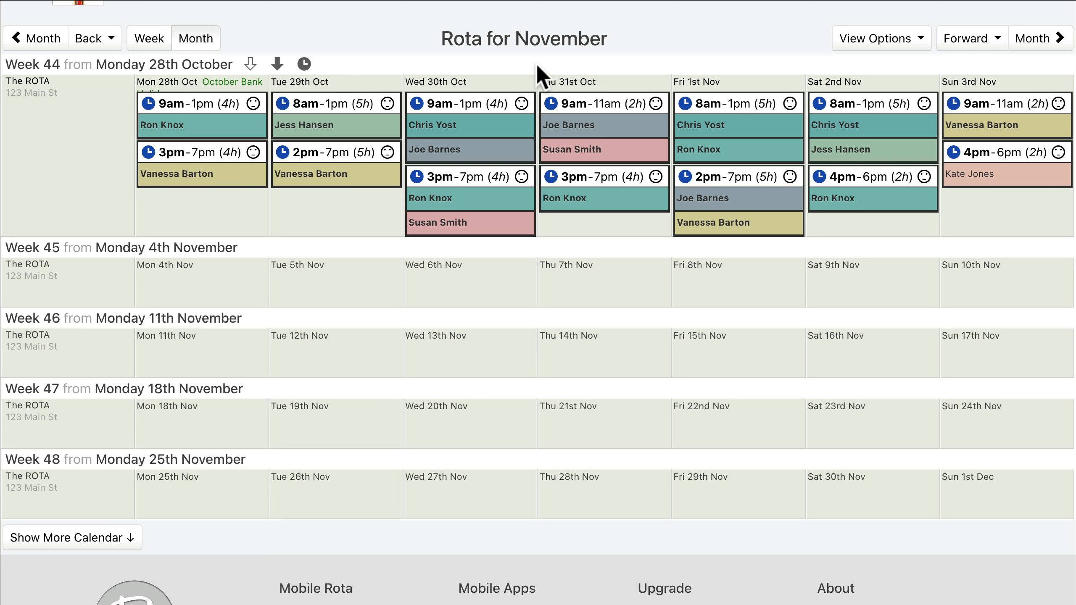
- Try to fully clone the Wednesday 30th October 9am–1pm shift with its assignments to another day in the month view
mouse_move(473, 106)
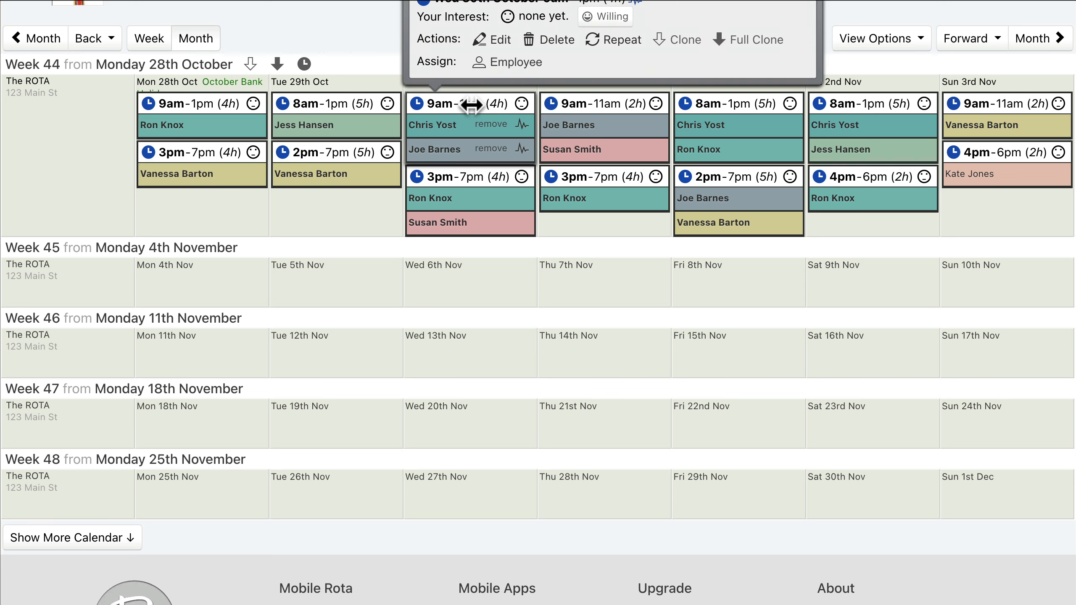
drag(747, 39, 747, 172)
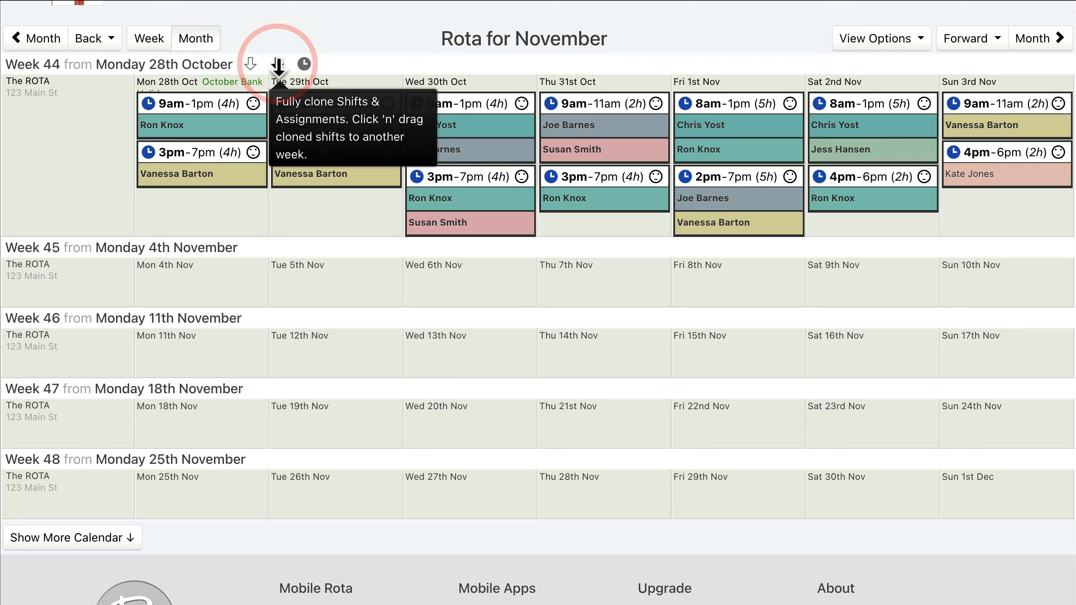
- Fully clone all Week 44 shifts and assignments to Week 45
drag(278, 66, 276, 193)
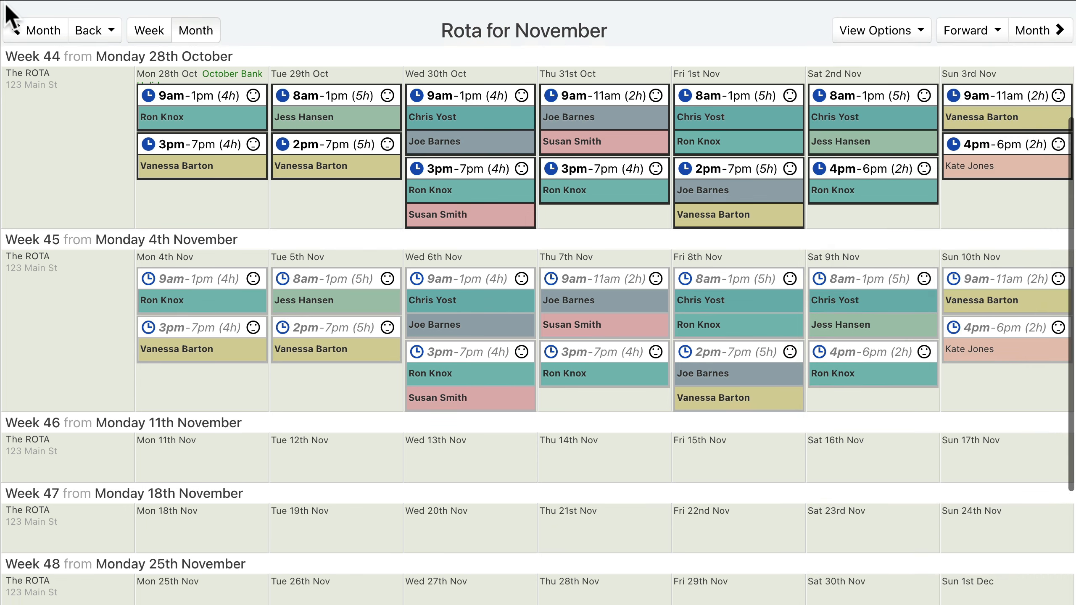
- Filter the November rota by the employee assigned to the Monday 28th October 9am shift, using their employee record
scroll(11, 14, down, 1)
click(165, 83)
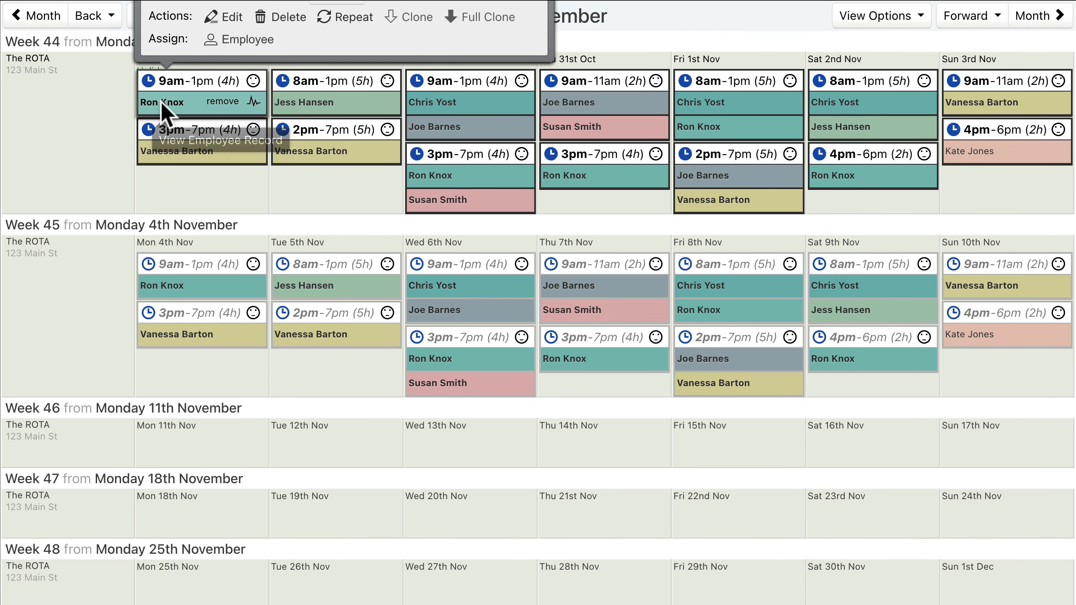
click(163, 102)
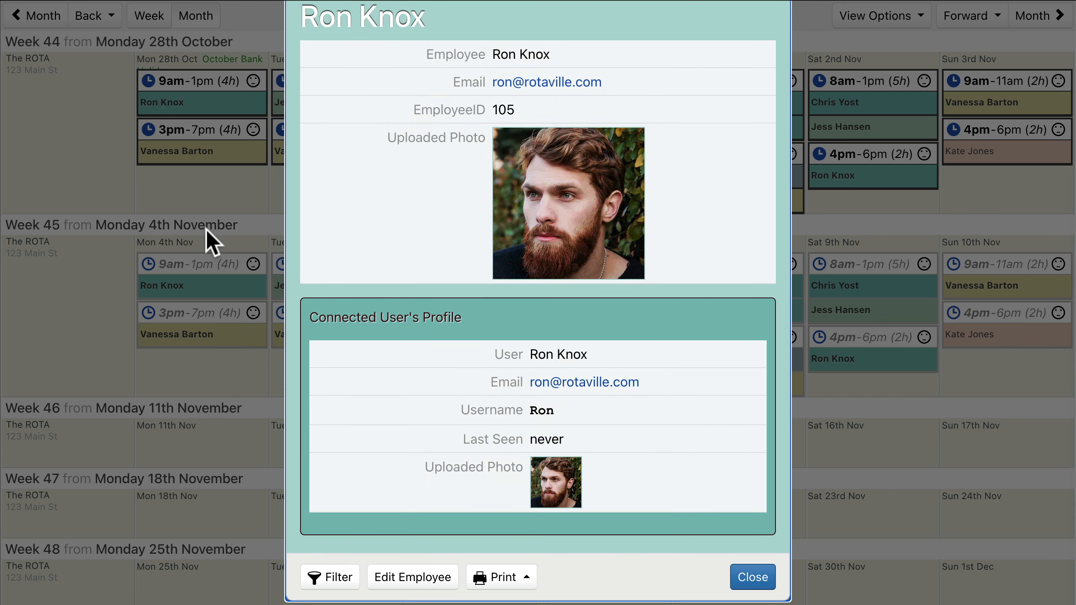
click(333, 580)
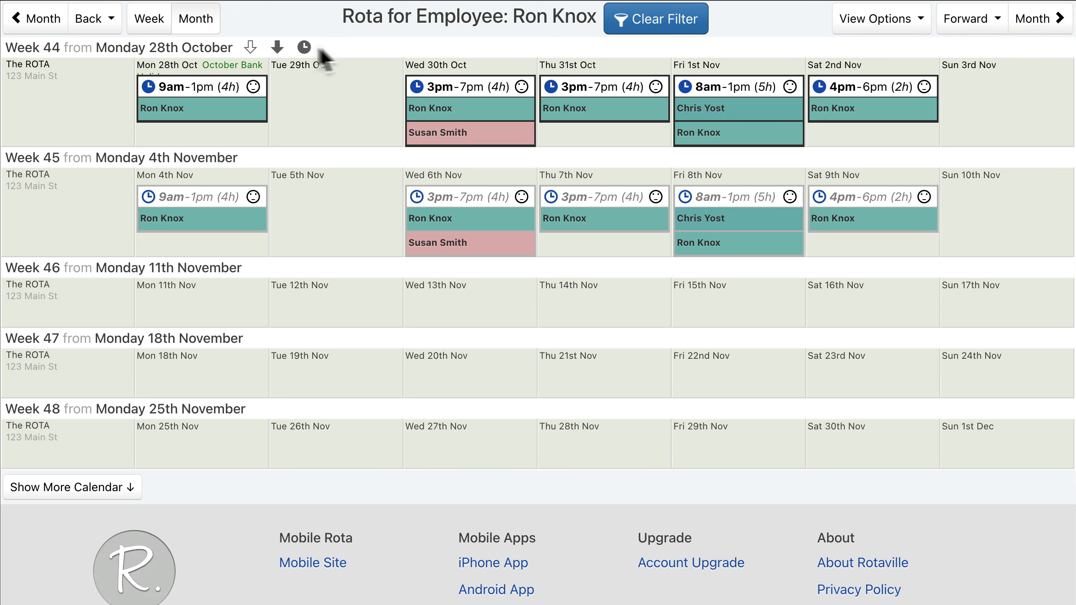
- Fully clone the filtered employee's Week 44 shifts to Week 46, and clear the employee filter
drag(278, 49, 278, 249)
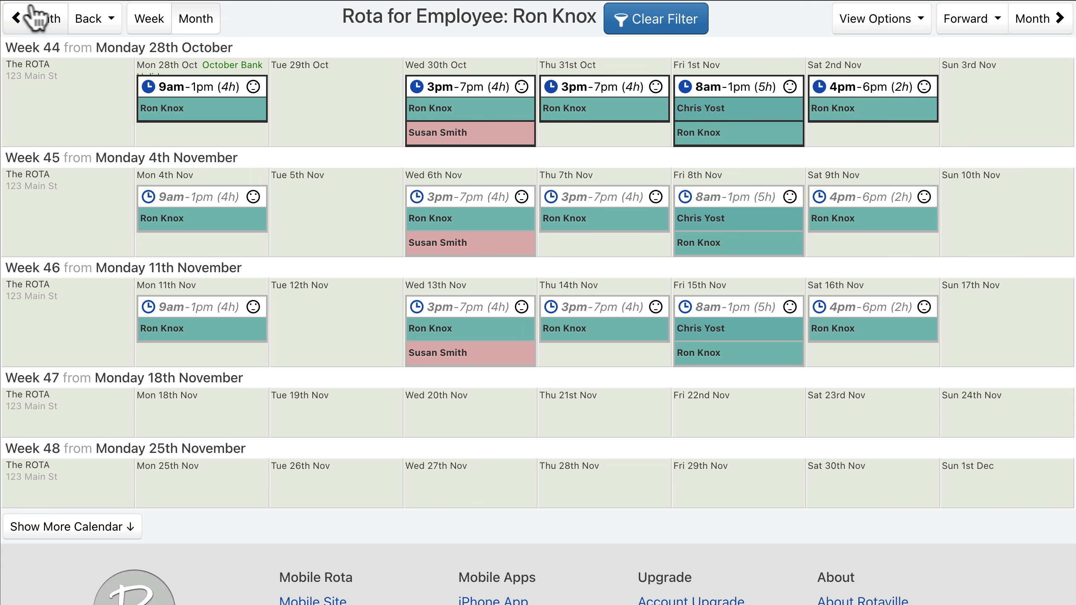
click(654, 22)
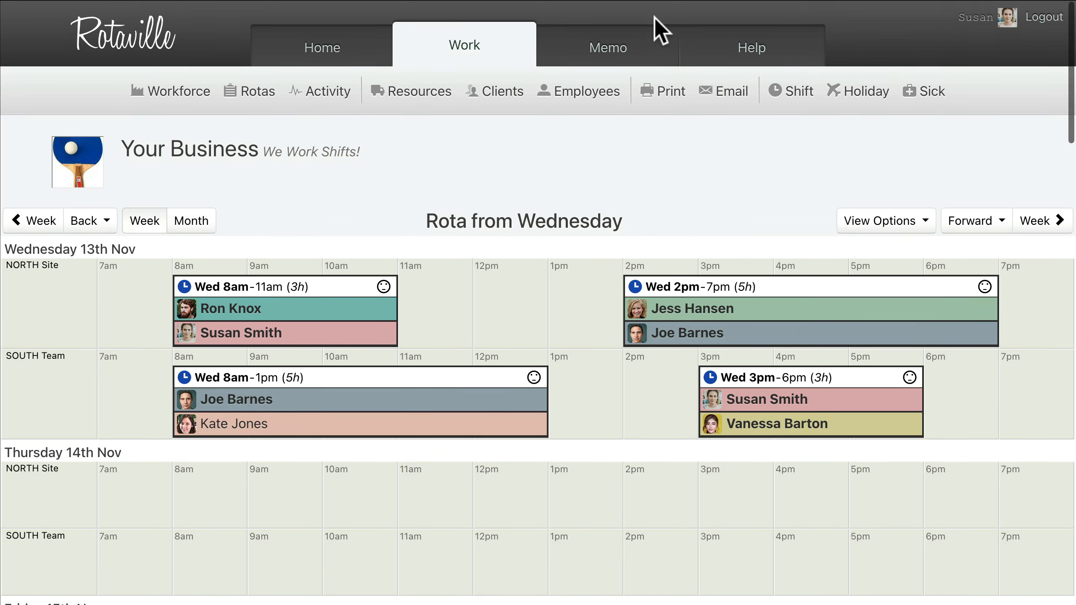
- Fully clone Wednesday 13th November's shifts and assignments for both NORTH Site and SOUTH Team to Thursday 14th November
scroll(654, 17, down, 5)
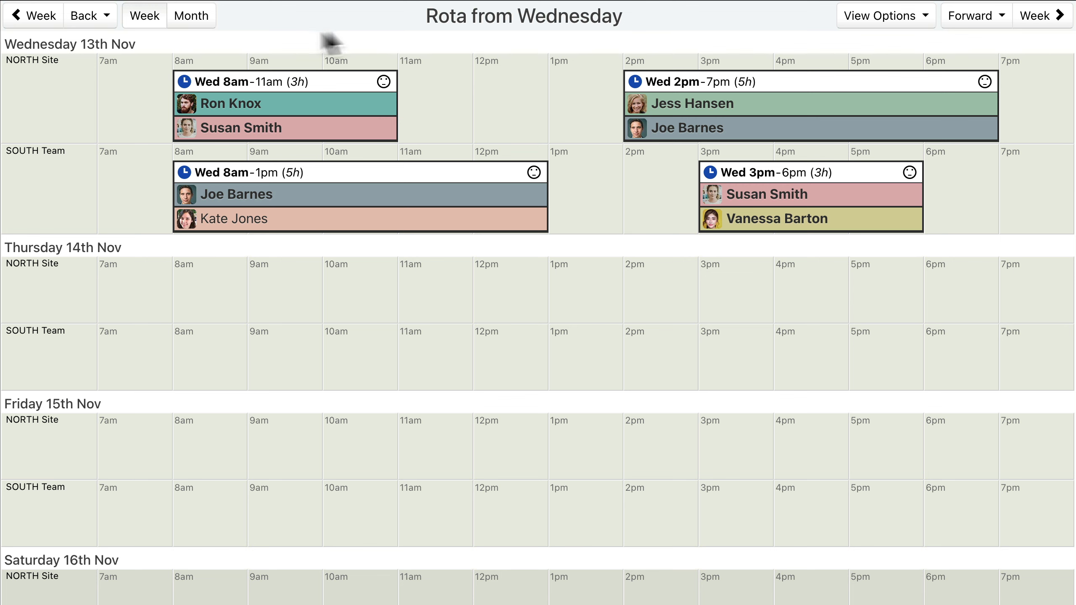
mouse_move(99, 42)
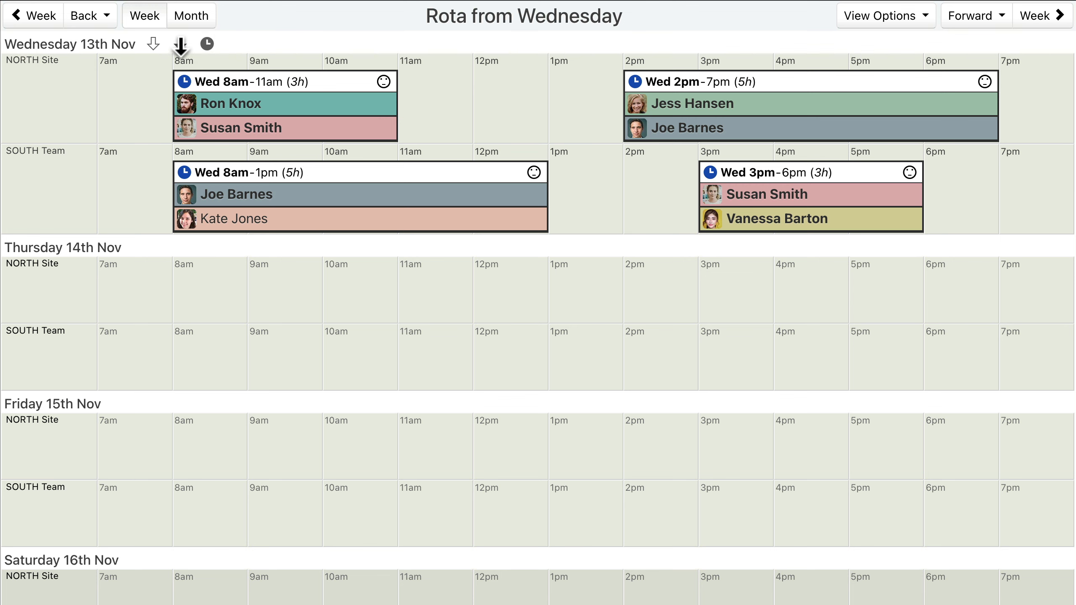
drag(182, 47, 180, 222)
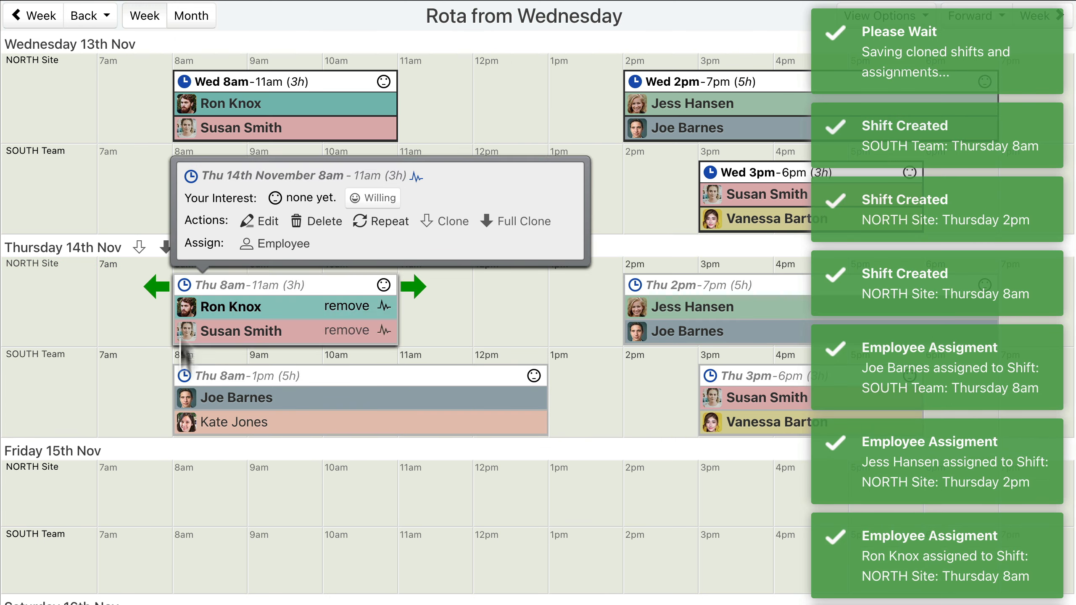
mouse_move(183, 401)
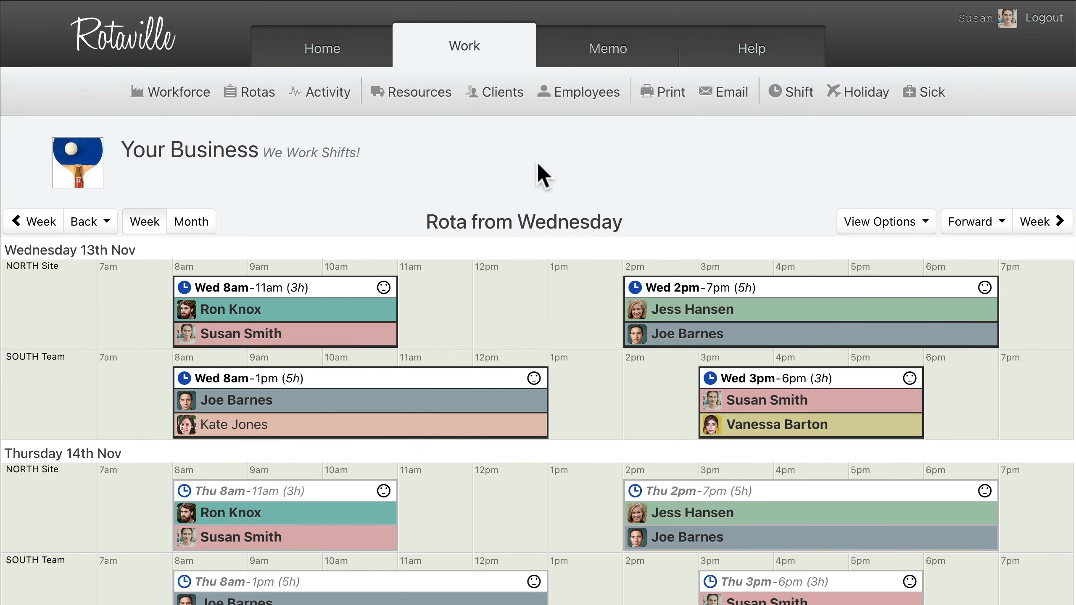
- Show only the NORTH Site rota and fully clone its Thursday 14th November shifts and assignments to Friday 15th November
click(253, 100)
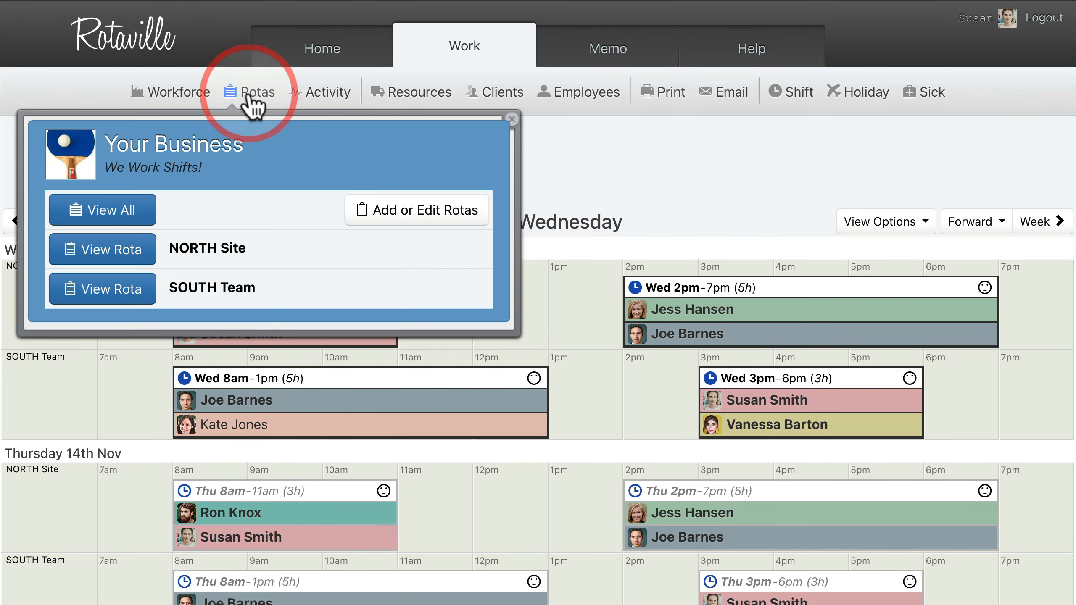
click(104, 254)
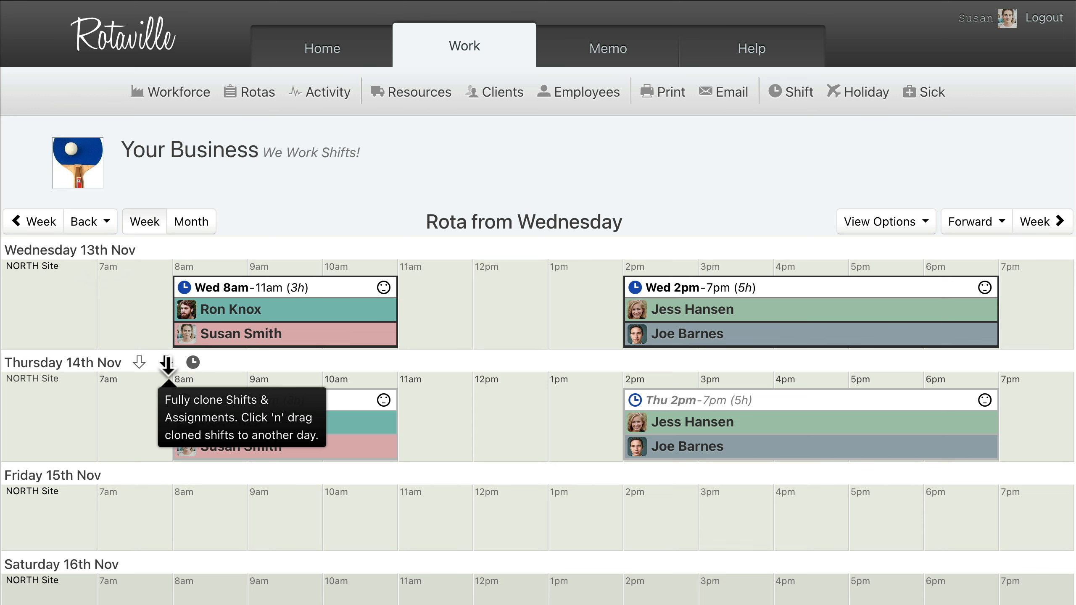
drag(168, 365, 168, 476)
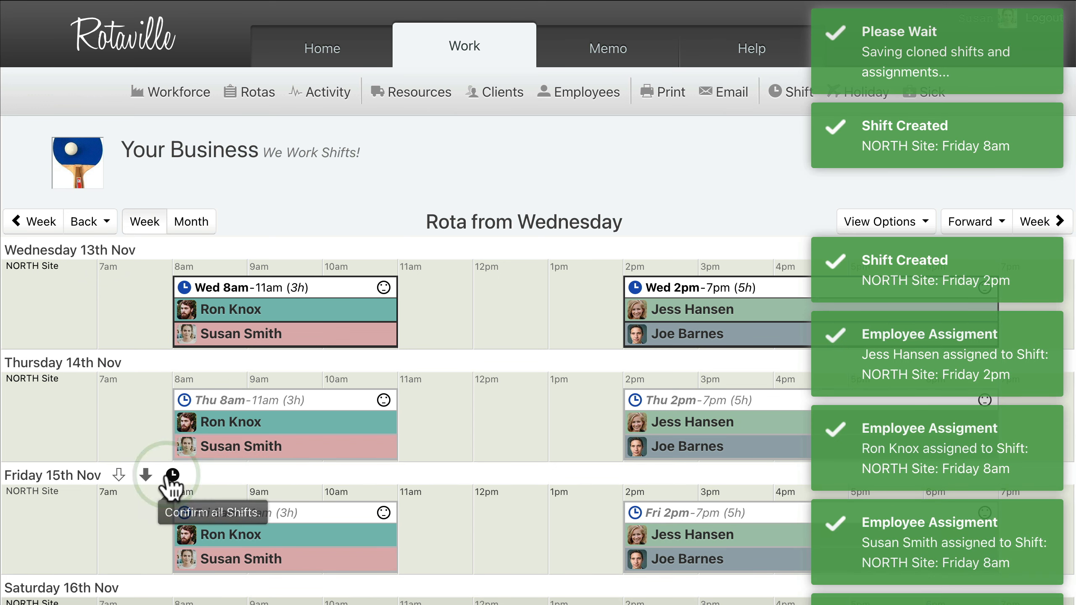
- Switch the calendar back to showing all rotas
click(250, 97)
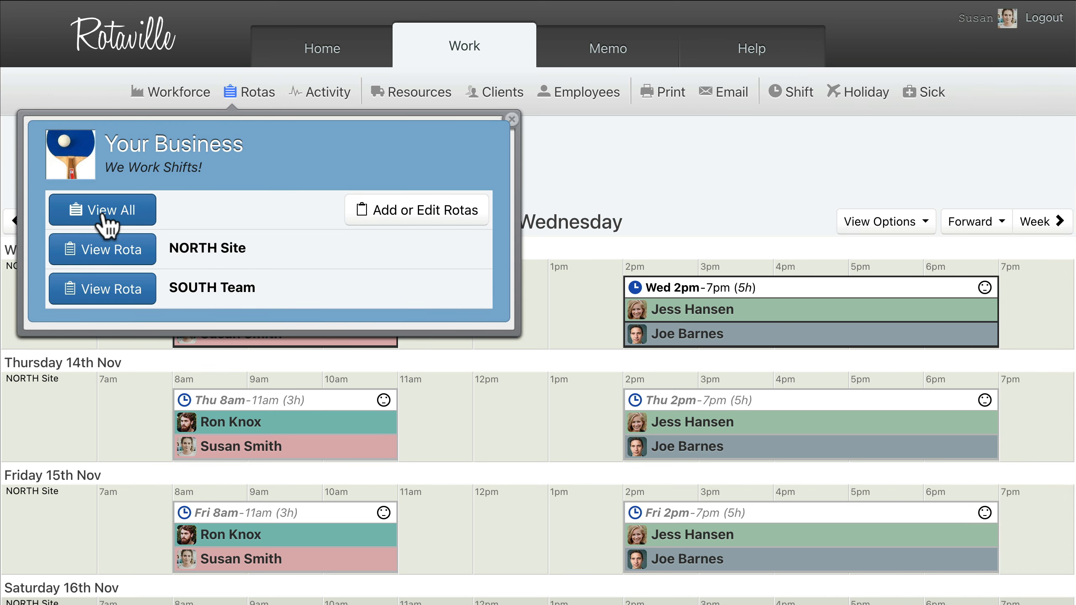
click(103, 210)
scroll(103, 212, down, 4)
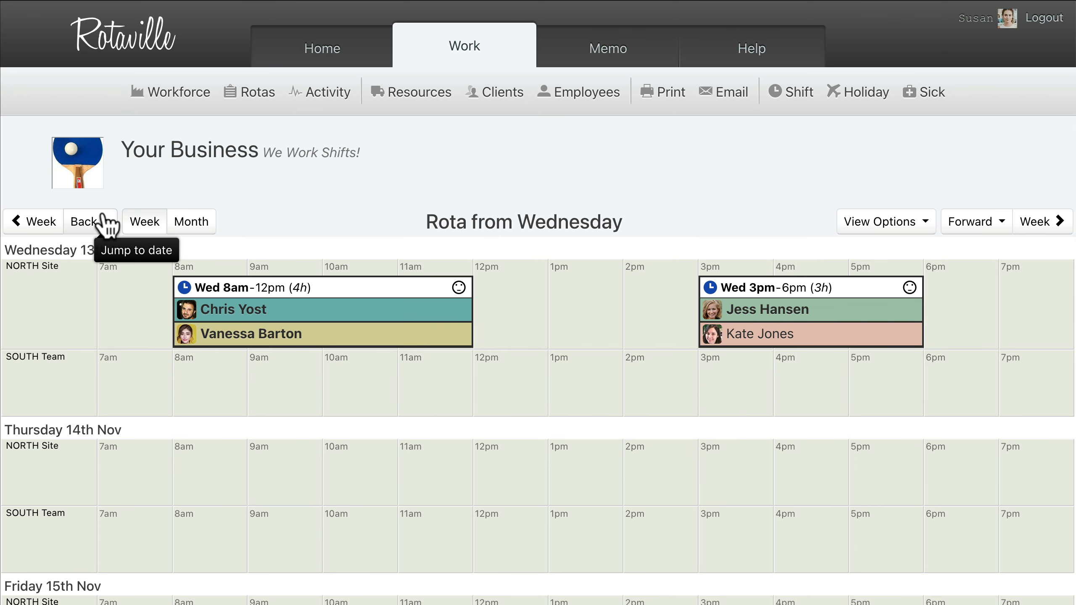
- Fully clone the NORTH Site Wednesday 8am–12pm shift to the NORTH Site rota for Next Day (Thursday 14th November), keeping its original assignments
click(319, 288)
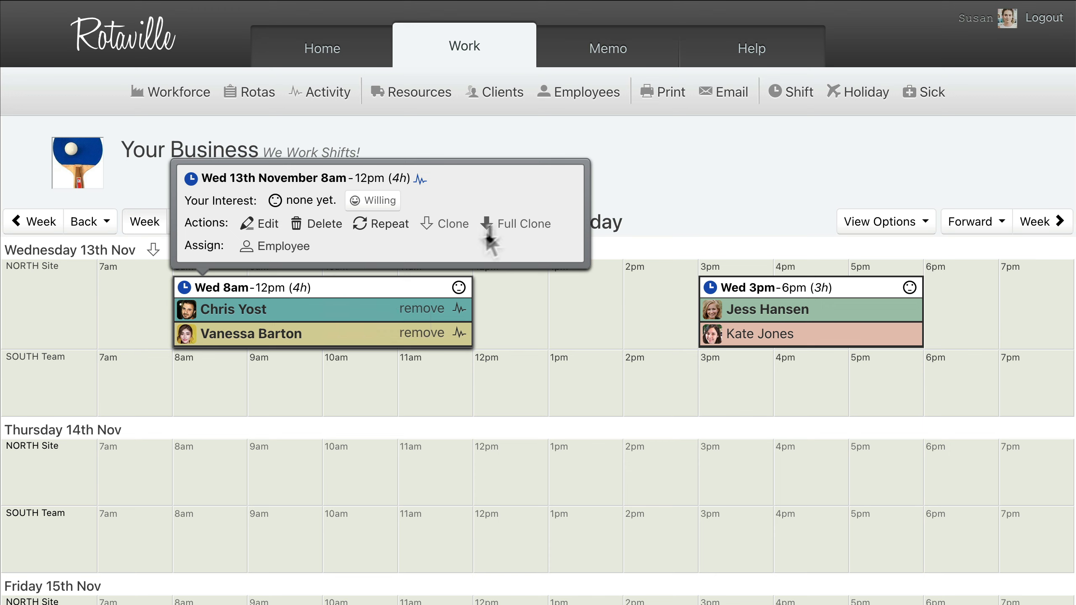
click(515, 223)
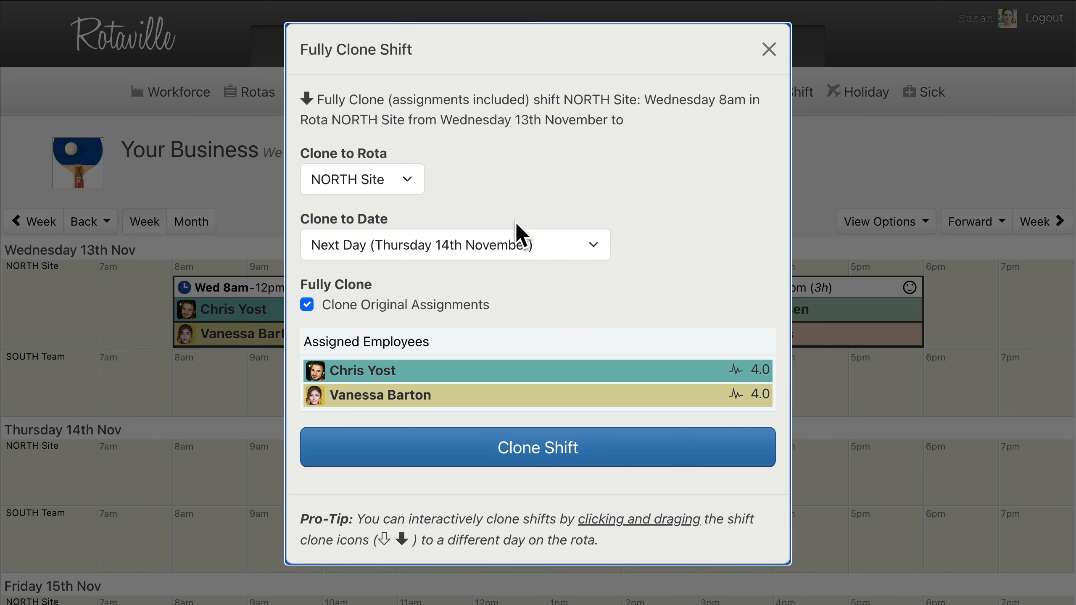
click(455, 244)
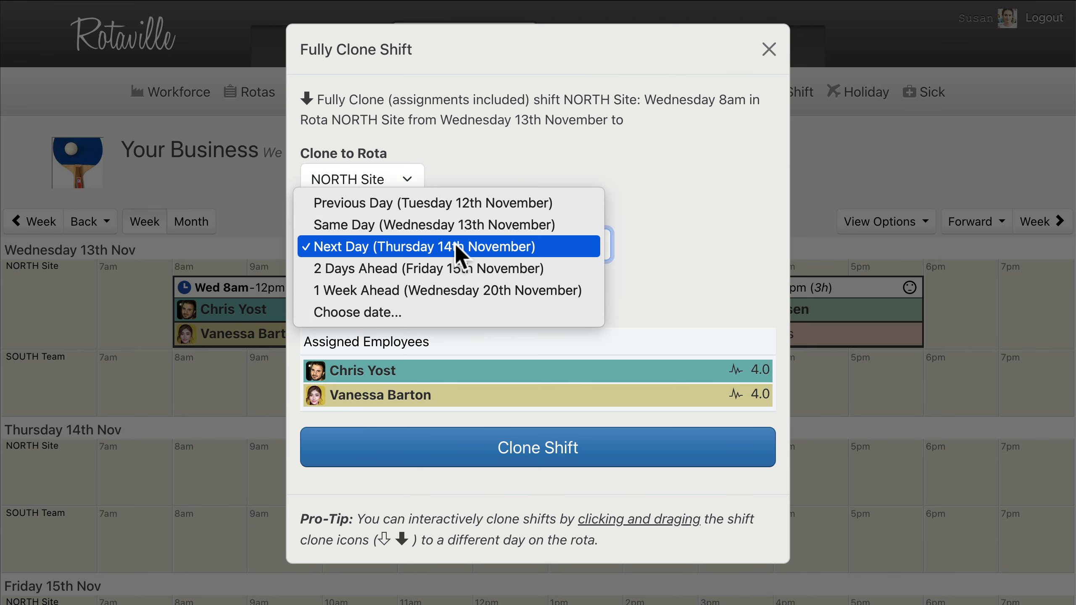
click(454, 244)
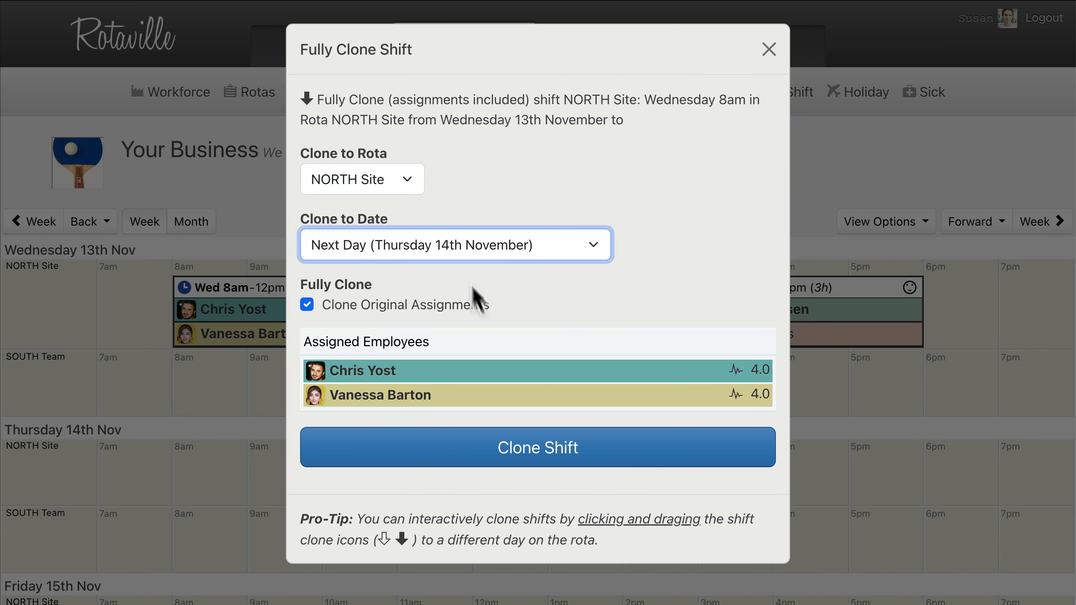
click(540, 454)
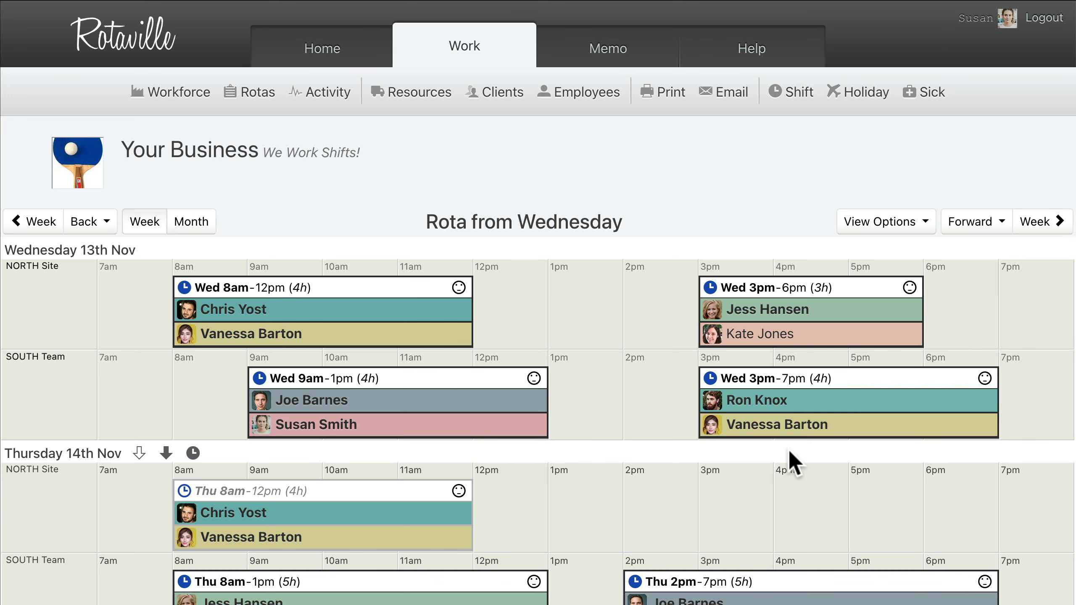
- Open a new repeating shift pattern for the SOUTH Team Wednesday 13th November 9am–1pm shift
scroll(789, 451, down, 3)
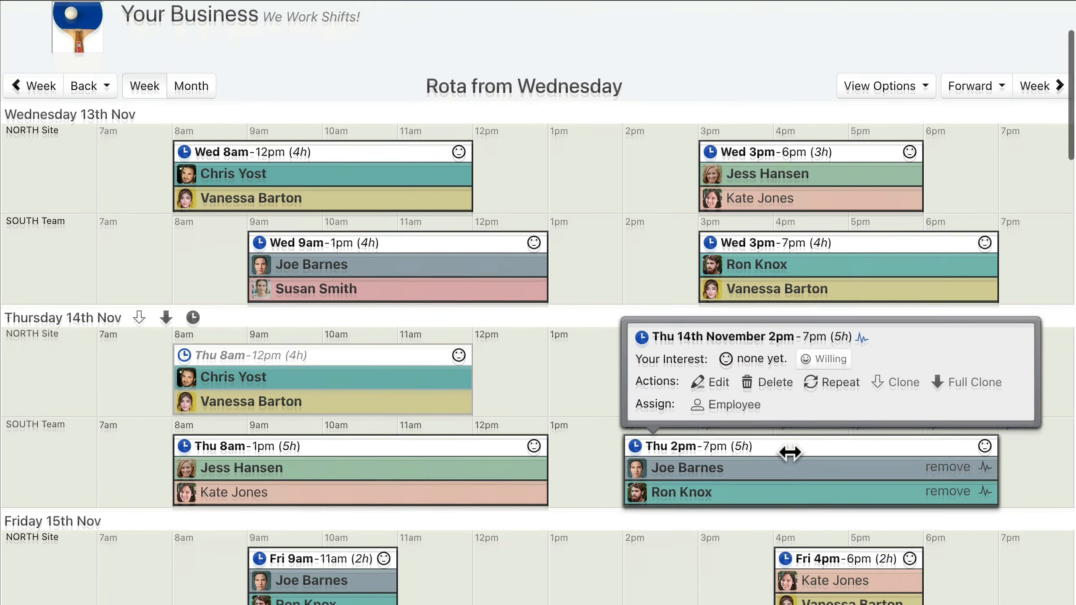
scroll(789, 453, down, 3)
mouse_move(789, 456)
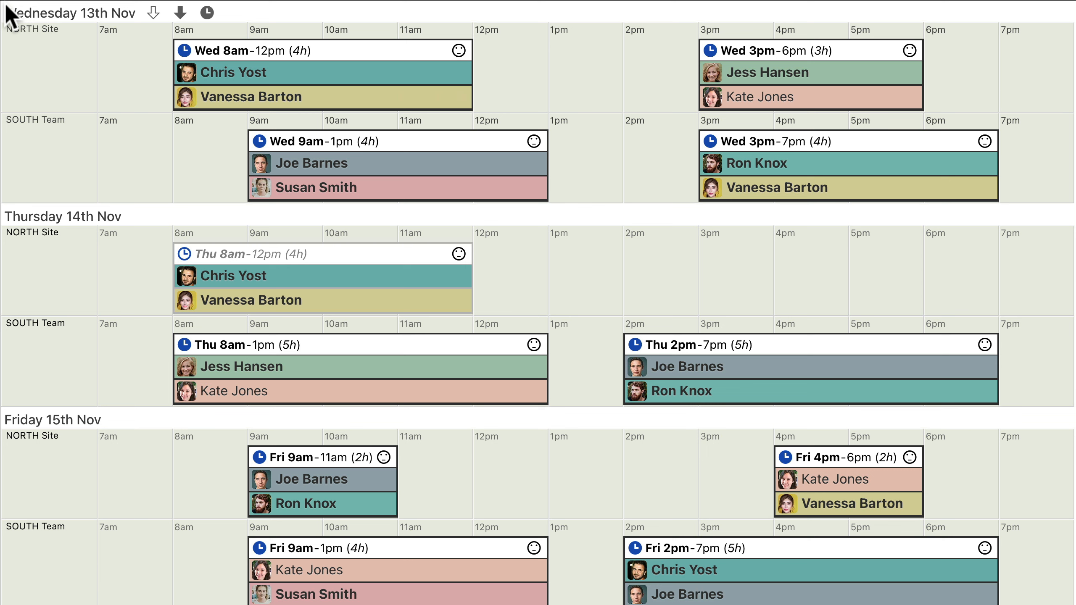
click(391, 140)
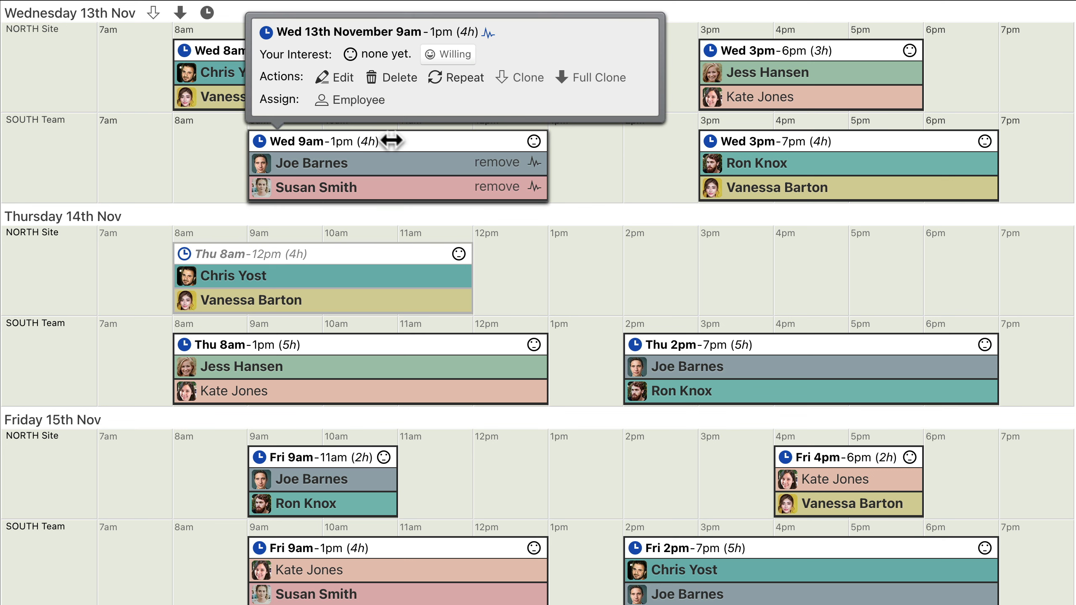
click(459, 81)
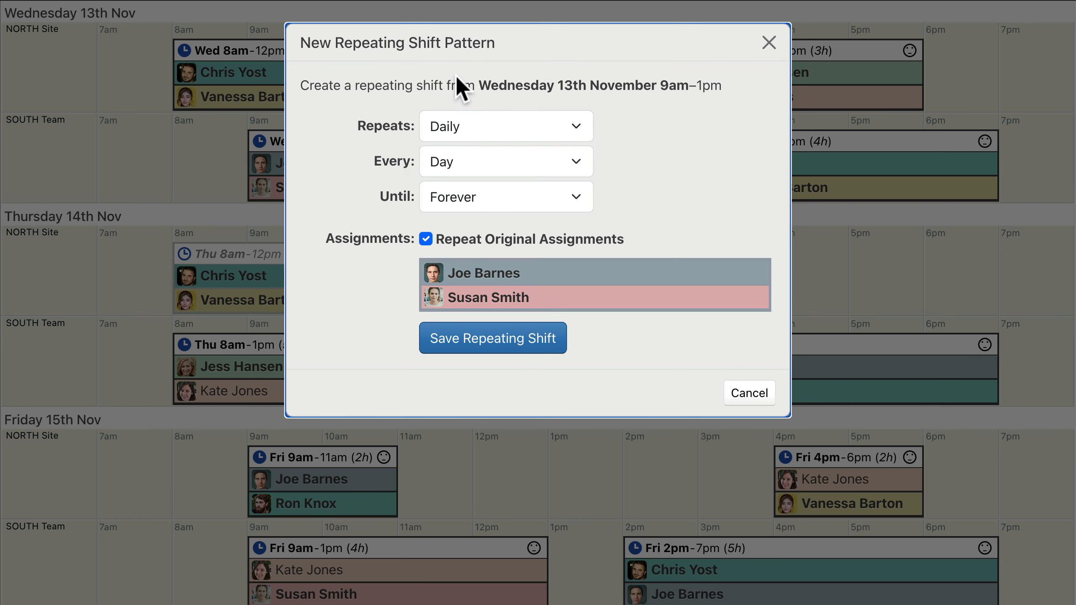